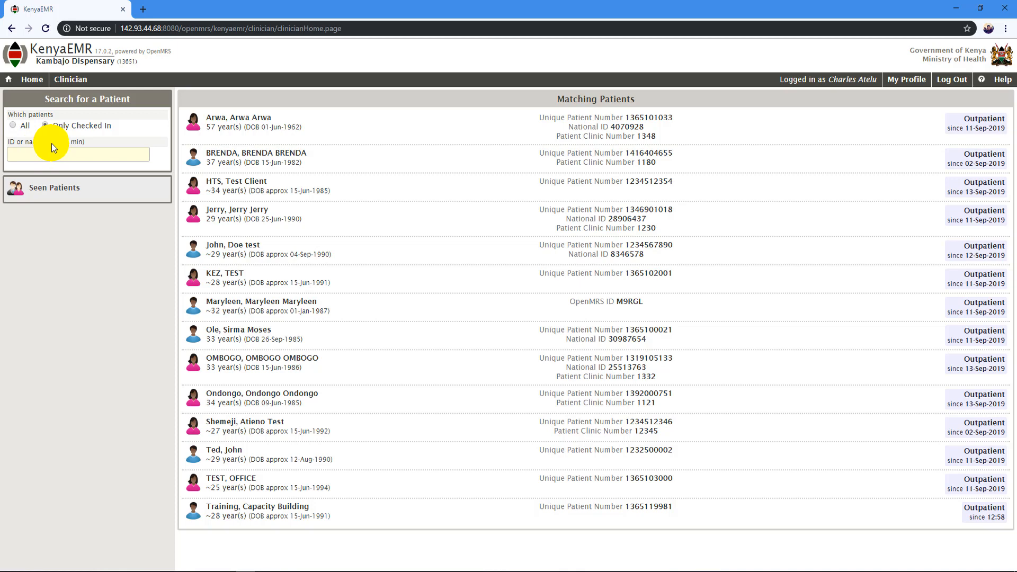
# Search the checked-in patients for "tra", open the matching training record and start its Enhanced Adherence Screening form
pyautogui.write('tra')
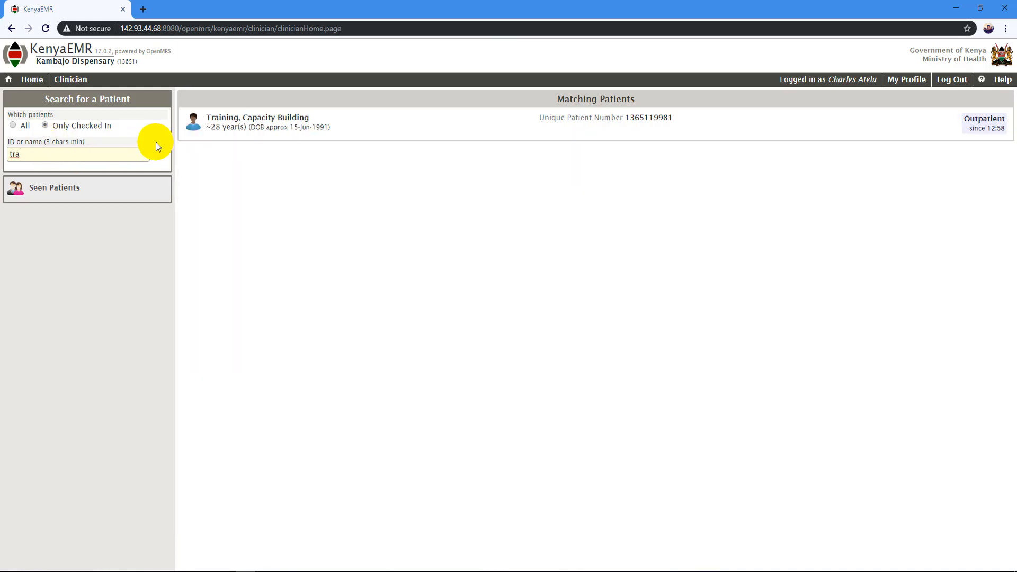
pyautogui.click(267, 128)
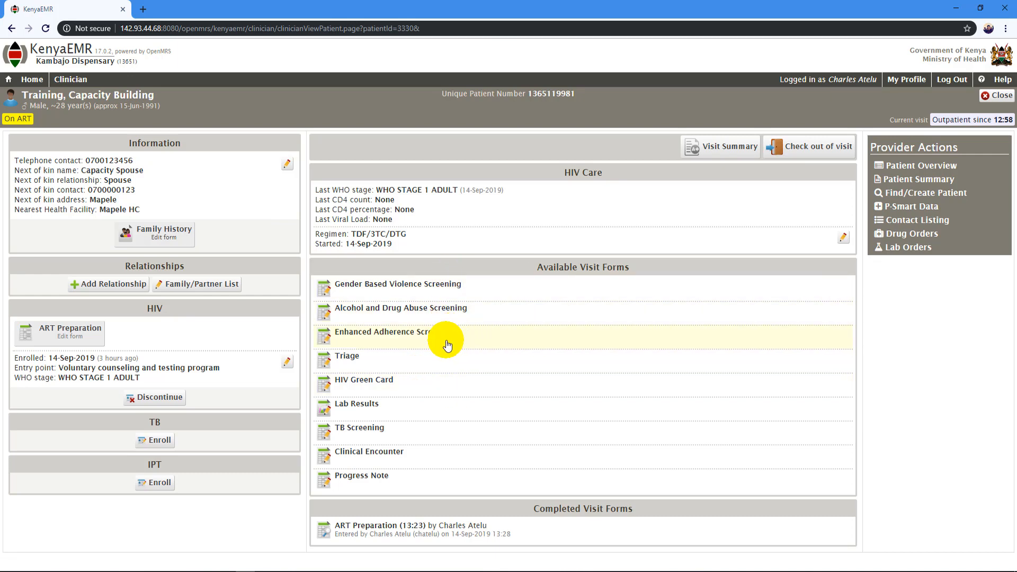
pyautogui.click(399, 339)
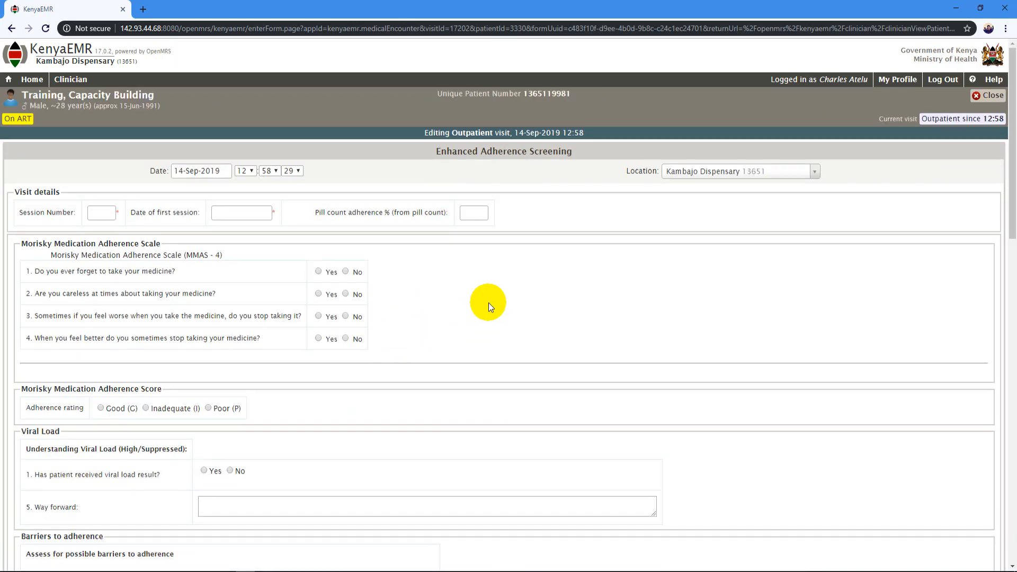
pyautogui.scroll(-3, 487, 265)
pyautogui.scroll(3, 488, 297)
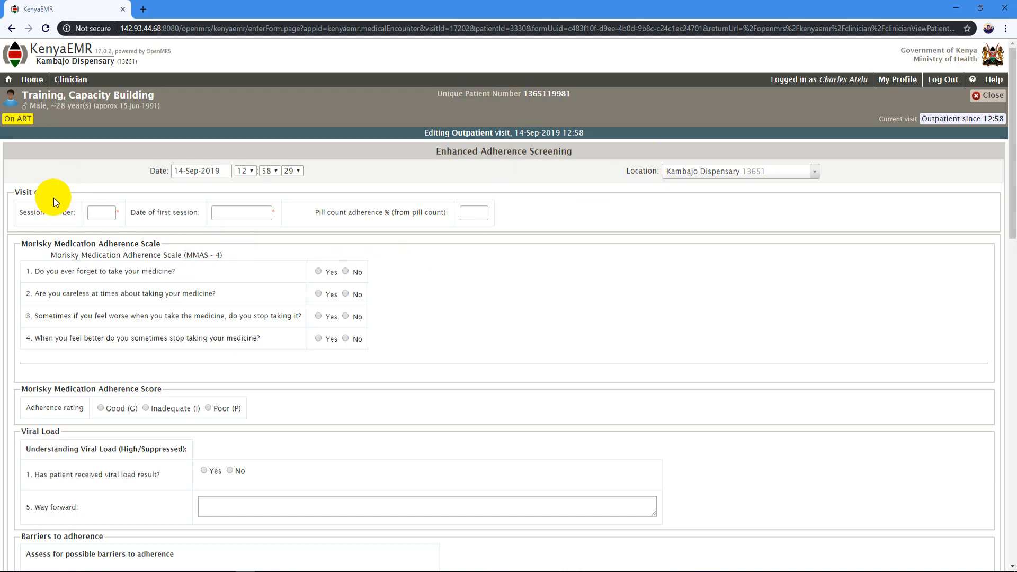
# Fill in the visit details with session number 1 and 14-Sep-2019 as the date of first session
pyautogui.click(102, 214)
pyautogui.write('1')
pyautogui.click(221, 214)
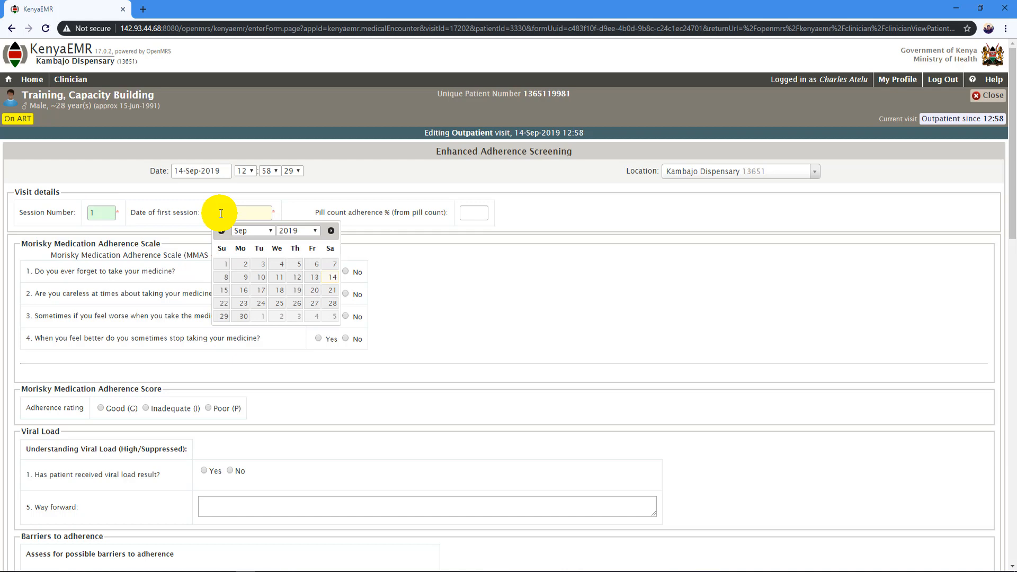
pyautogui.click(331, 281)
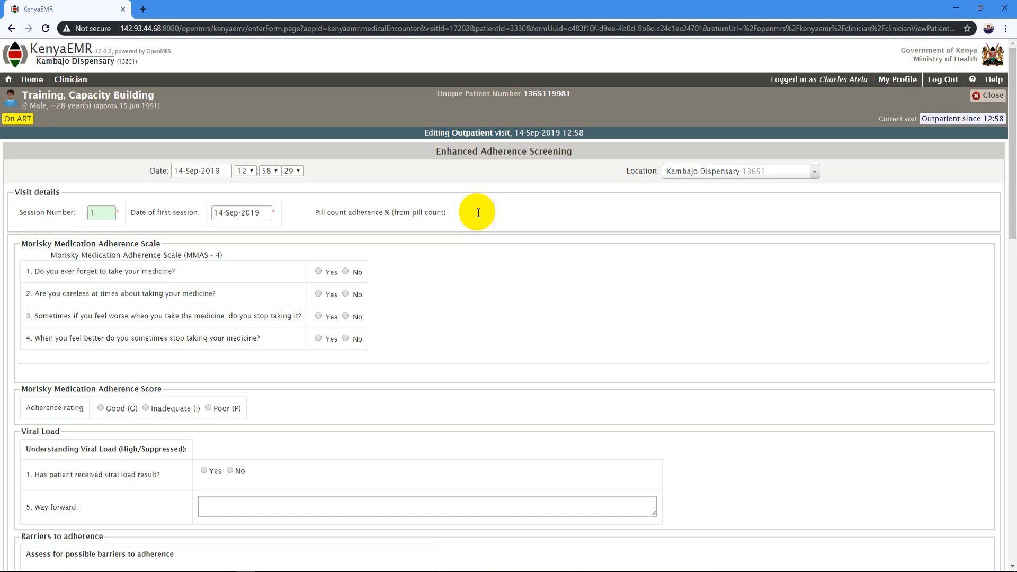
# Record a pill count adherence of 98 percent in the visit details as a whole number
pyautogui.click(615, 272)
pyautogui.click(481, 212)
pyautogui.write('98.8')
pyautogui.click(507, 319)
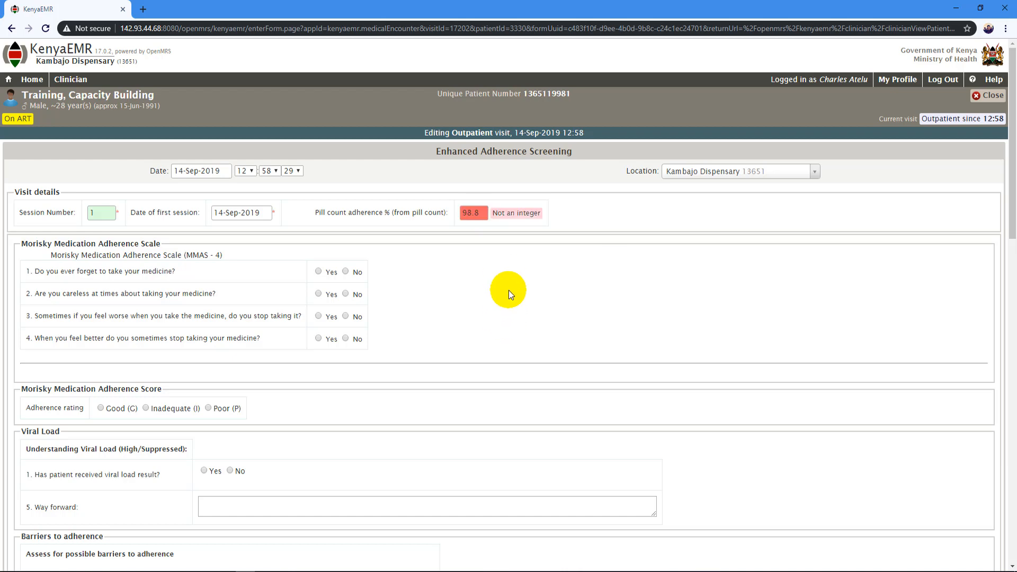
pyautogui.click(487, 211)
pyautogui.press('BackSpace')
pyautogui.press('BackSpace')
pyautogui.click(503, 286)
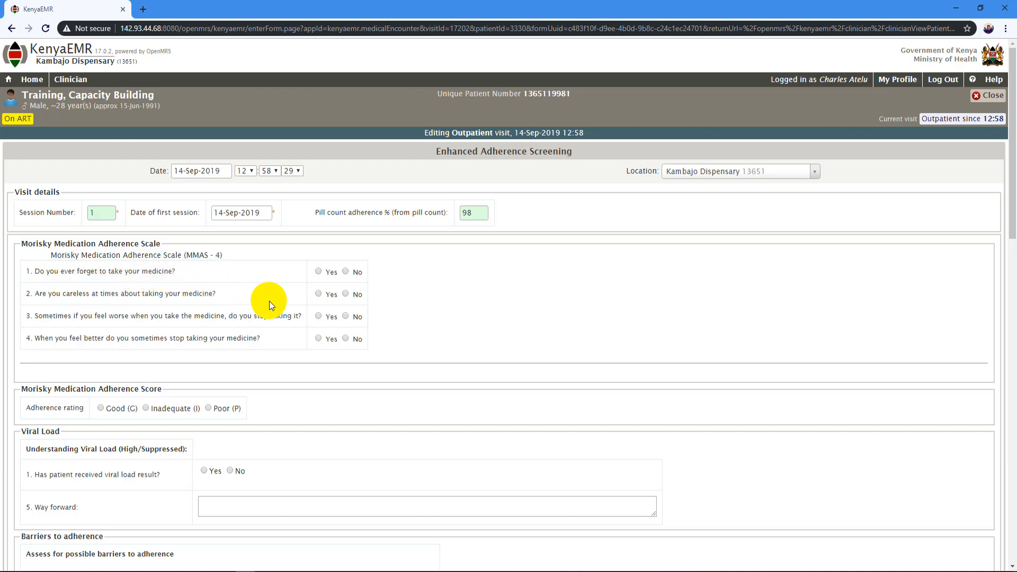
# Answer the MMAS-4 questions with Yes for being careless about taking medicine and No for questions 1, 3 and 4
pyautogui.click(319, 272)
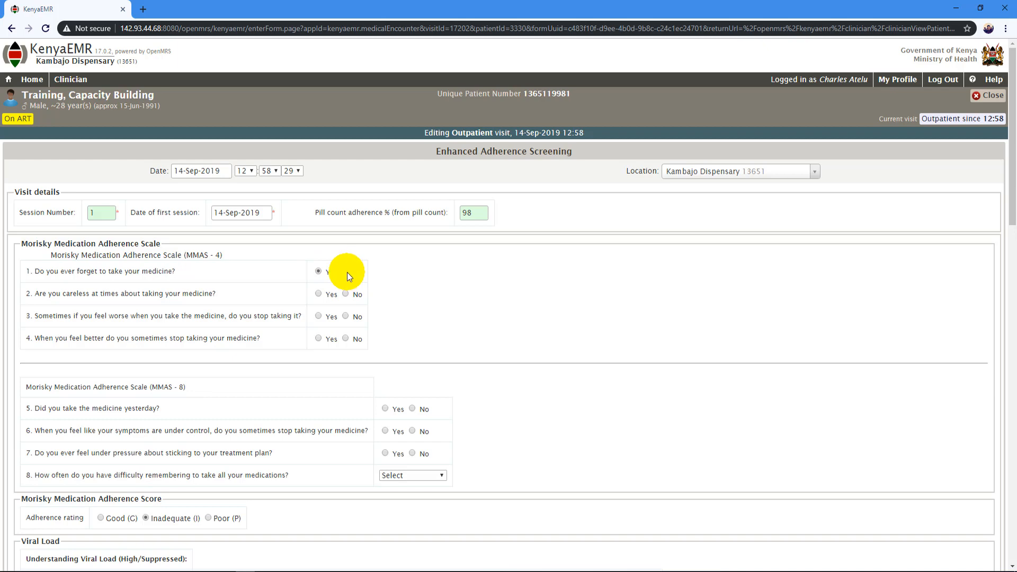
pyautogui.click(347, 272)
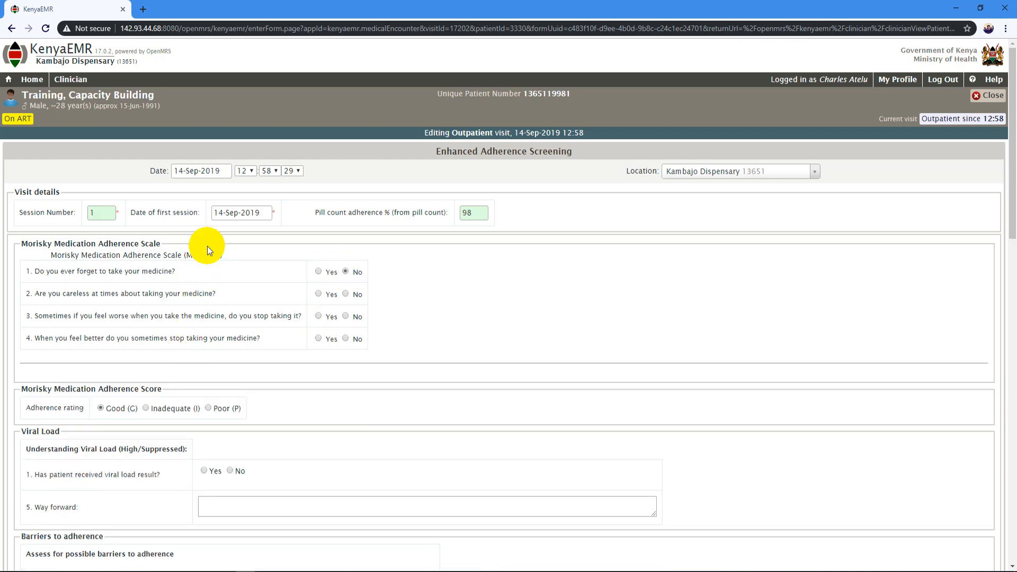
pyautogui.click(318, 273)
pyautogui.click(318, 294)
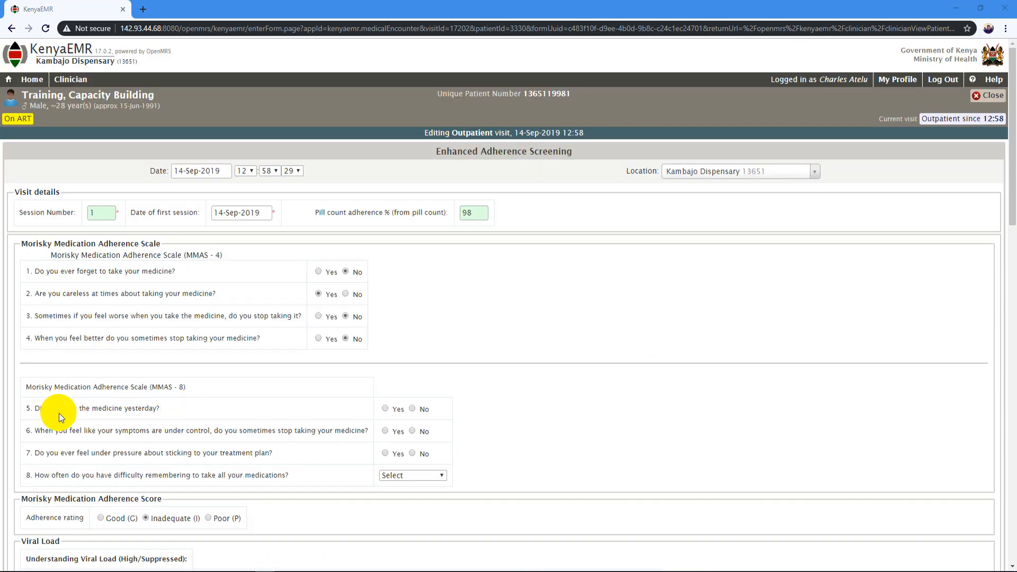
# Answer MMAS-8 questions 5 to 7 with No, Yes and No, and set the difficulty remembering medications to Sometimes
pyautogui.click(412, 409)
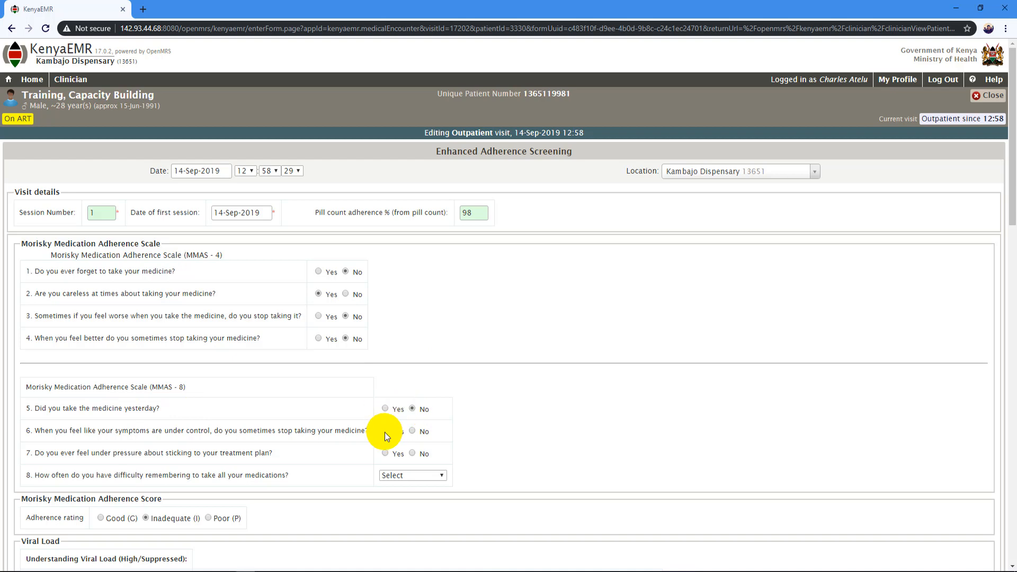
pyautogui.click(413, 454)
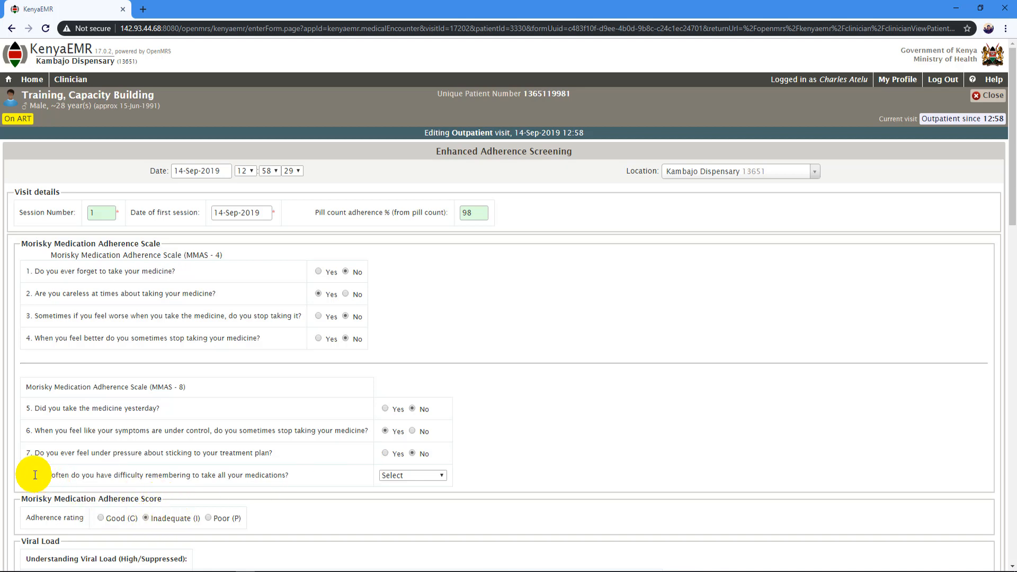
pyautogui.click(439, 475)
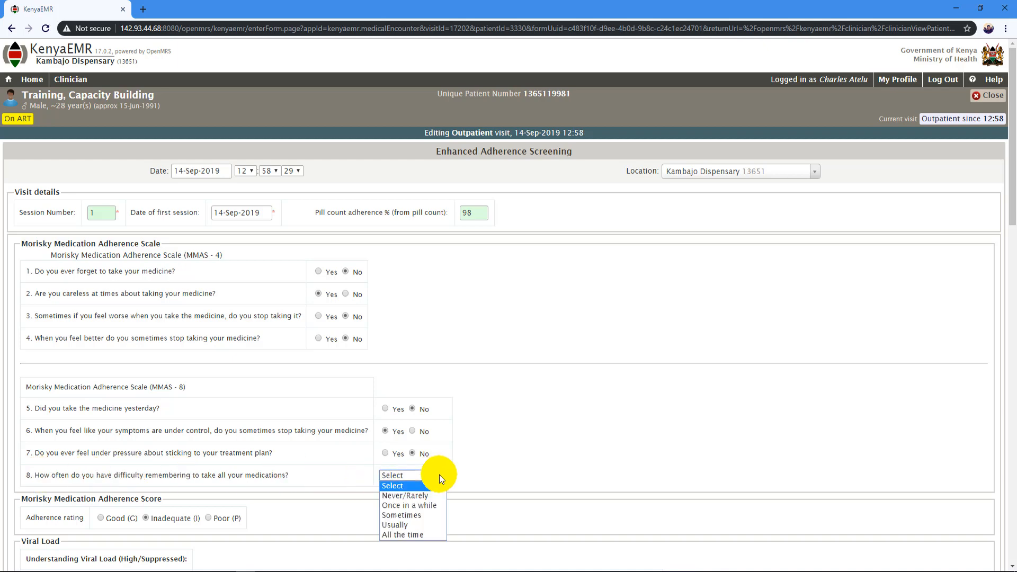
pyautogui.click(424, 516)
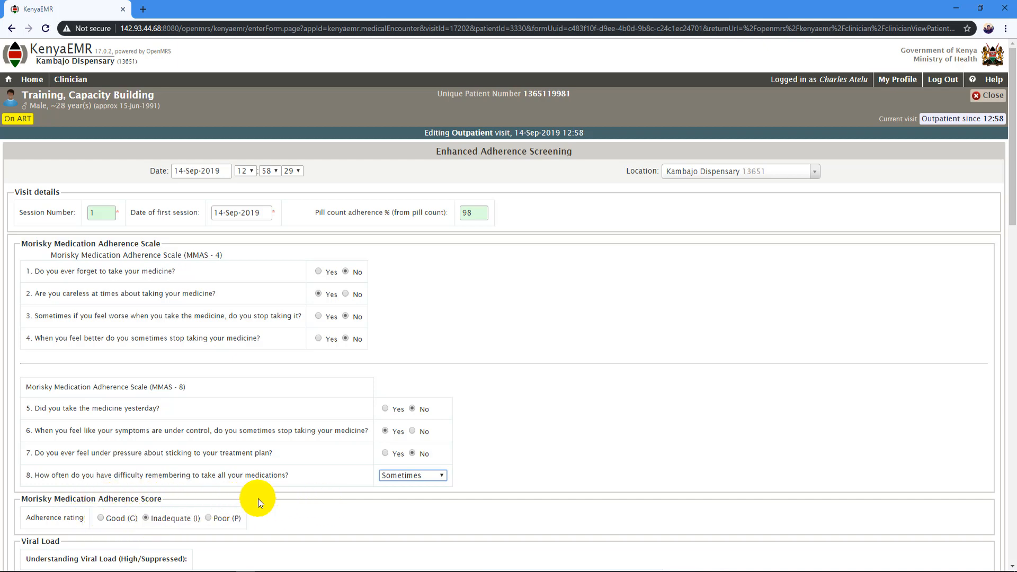
# Record a received, suppressed viral load result with patient feeling "happy about the outcome" and way forward "continue medication"
pyautogui.scroll(-5, 258, 499)
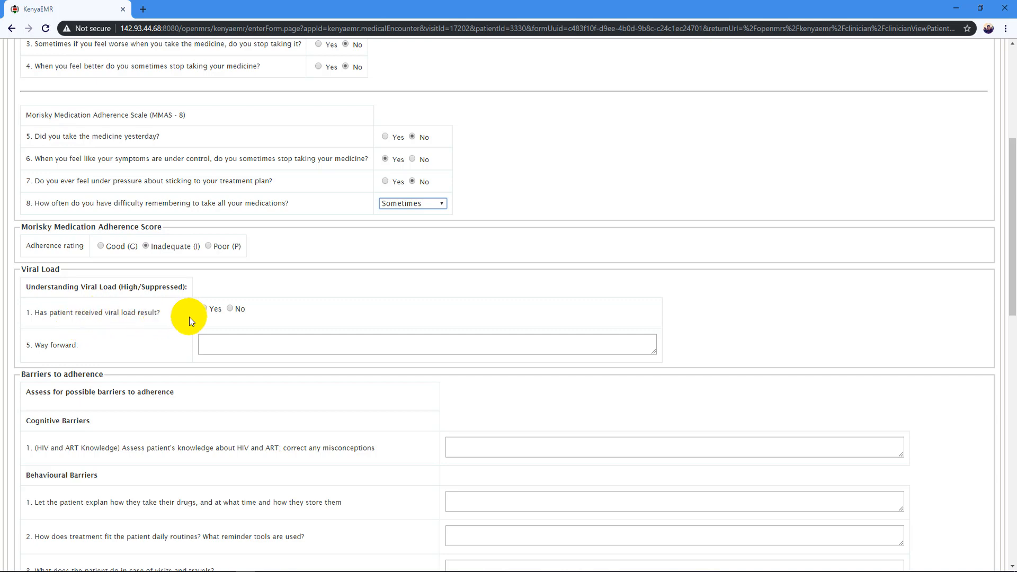
pyautogui.click(204, 308)
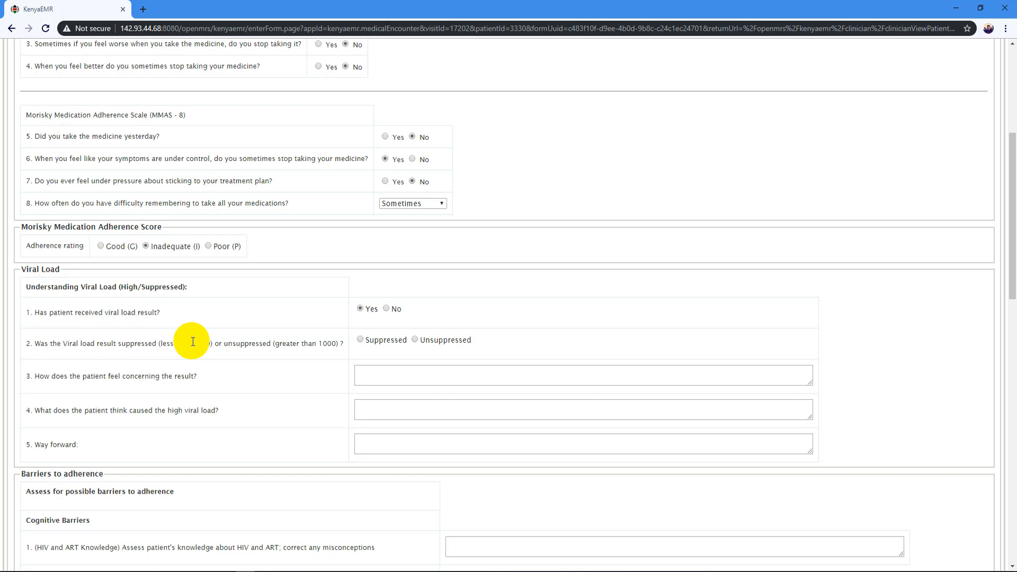
pyautogui.click(360, 340)
pyautogui.click(366, 374)
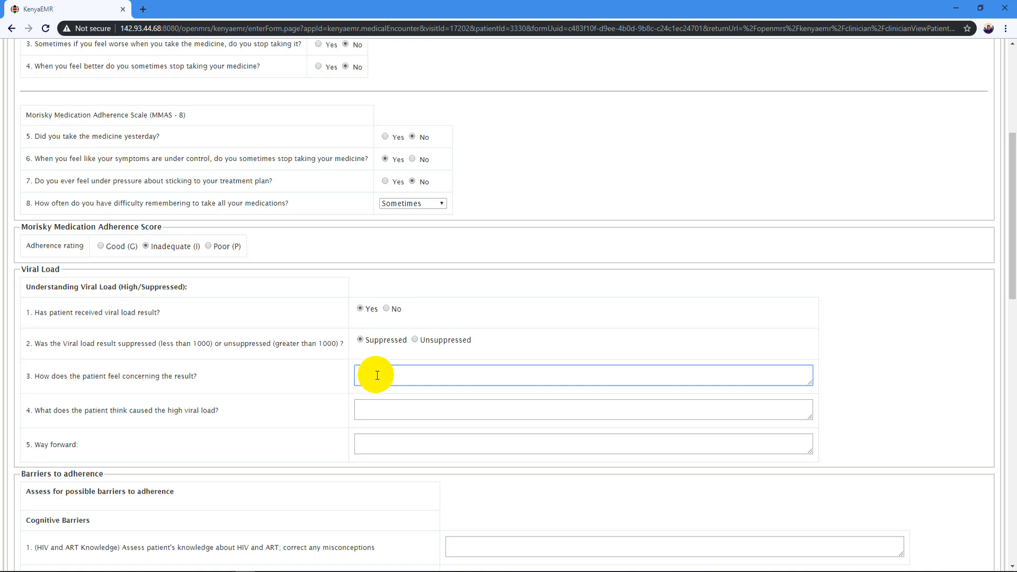
pyautogui.write('he outcome')
pyautogui.press('Tab')
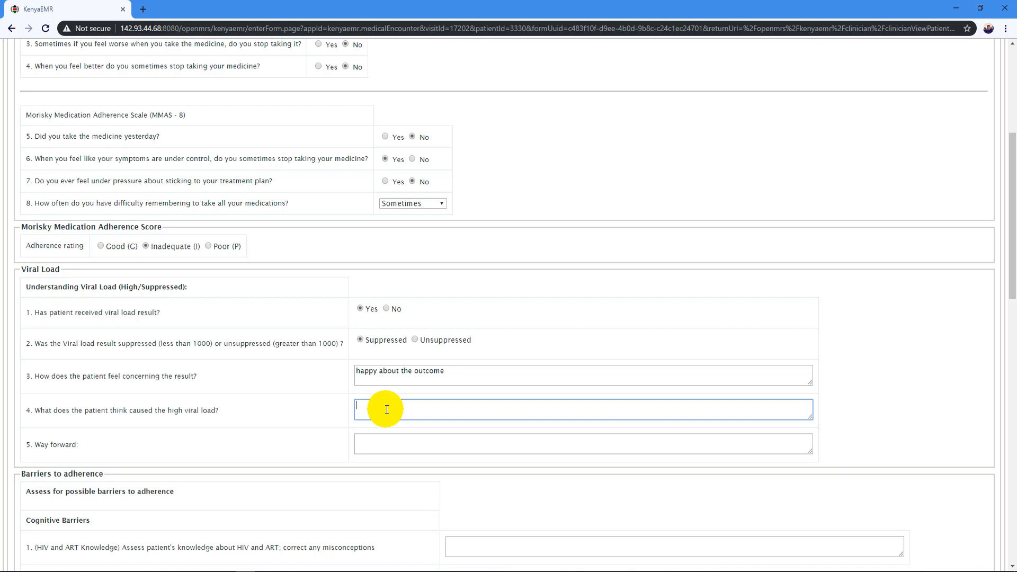
pyautogui.click(383, 437)
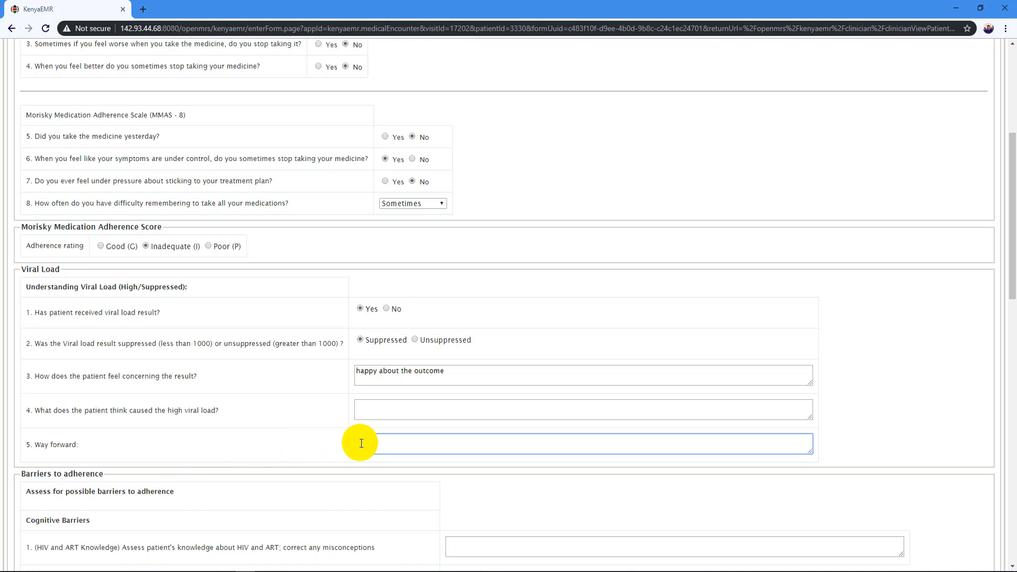
pyautogui.write('continue medication')
pyautogui.scroll(-3, 189, 371)
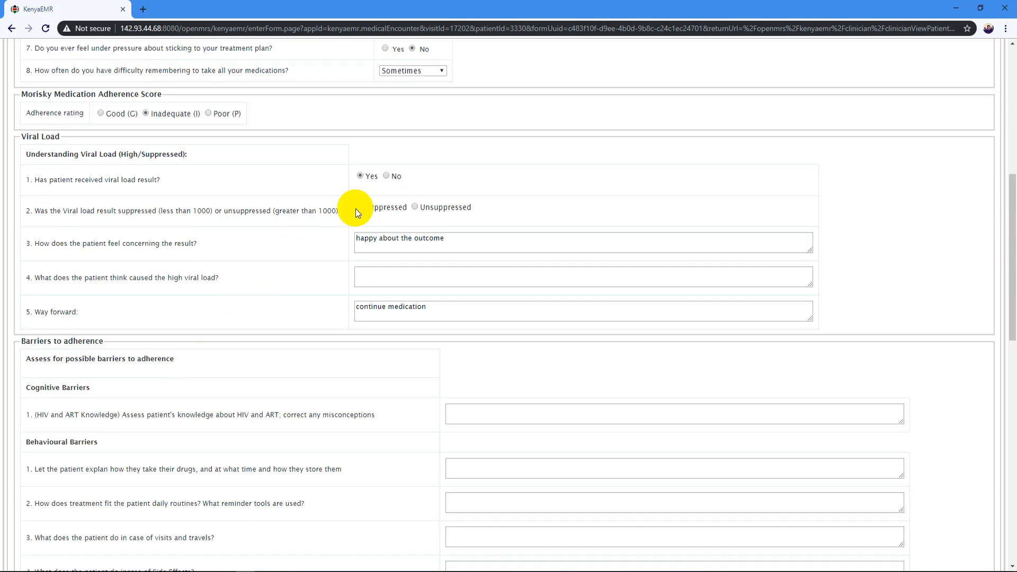
# Mark the viral load result as not received and replace the way forward with "Repeat viral load"
pyautogui.click(390, 176)
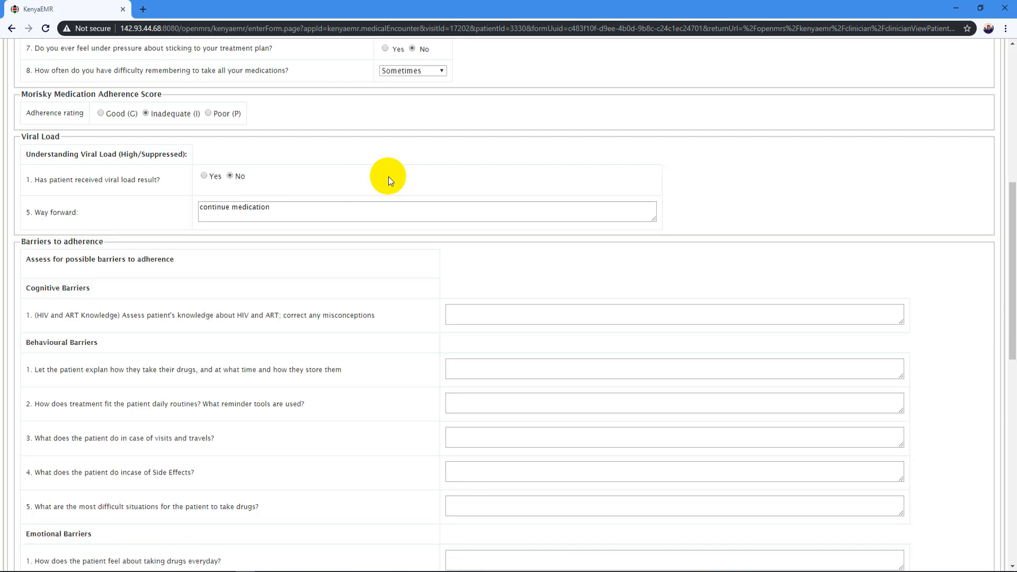
pyautogui.click(295, 208)
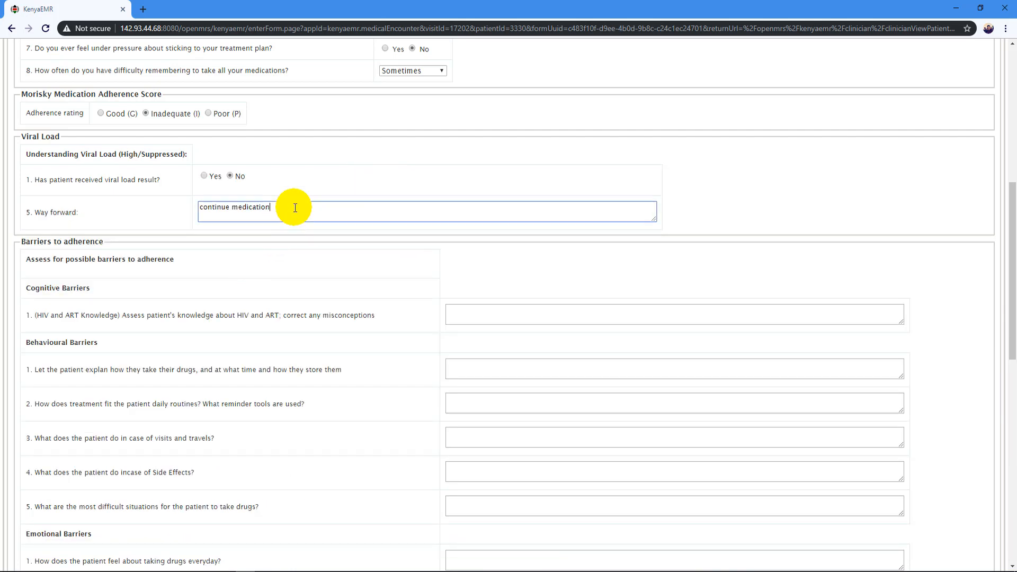
pyautogui.hotkey('ctrl', 'a')
pyautogui.press('BackSpace')
pyautogui.write('Check Viral load result')
pyautogui.hotkey('ctrl', 'a')
pyautogui.press('BackSpace')
pyautogui.write('Repeat viral load')
# Review the cognitive, behavioural, emotional and socio-economic barrier questions and the referral questions in the form
pyautogui.scroll(-1, 117, 214)
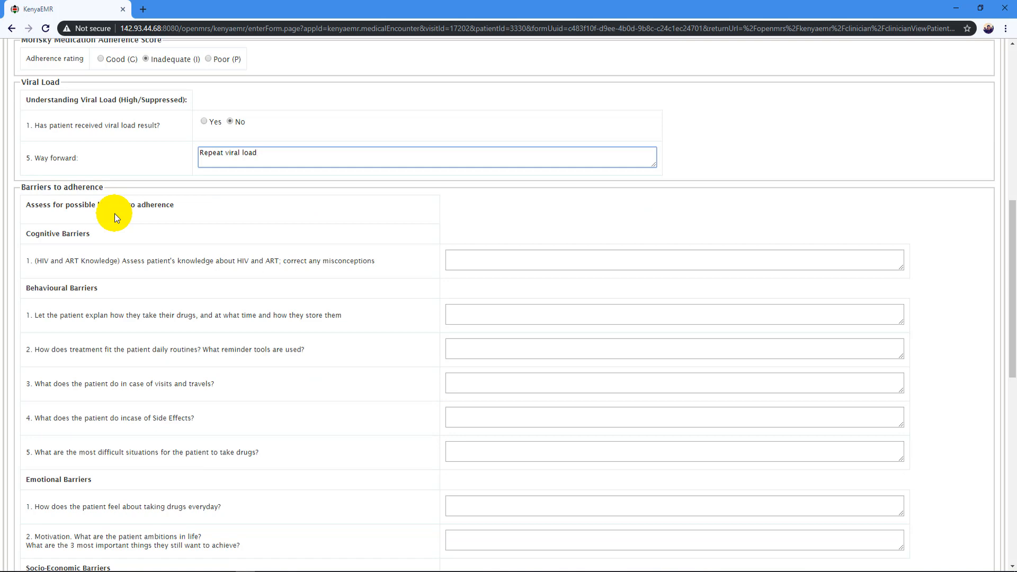
pyautogui.scroll(-1, 115, 215)
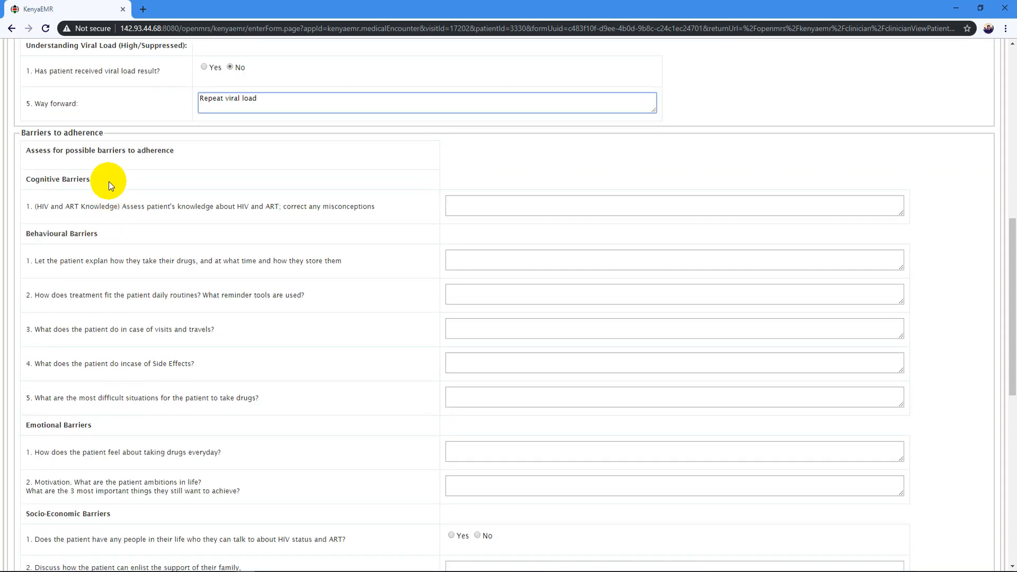
pyautogui.scroll(-2, 109, 181)
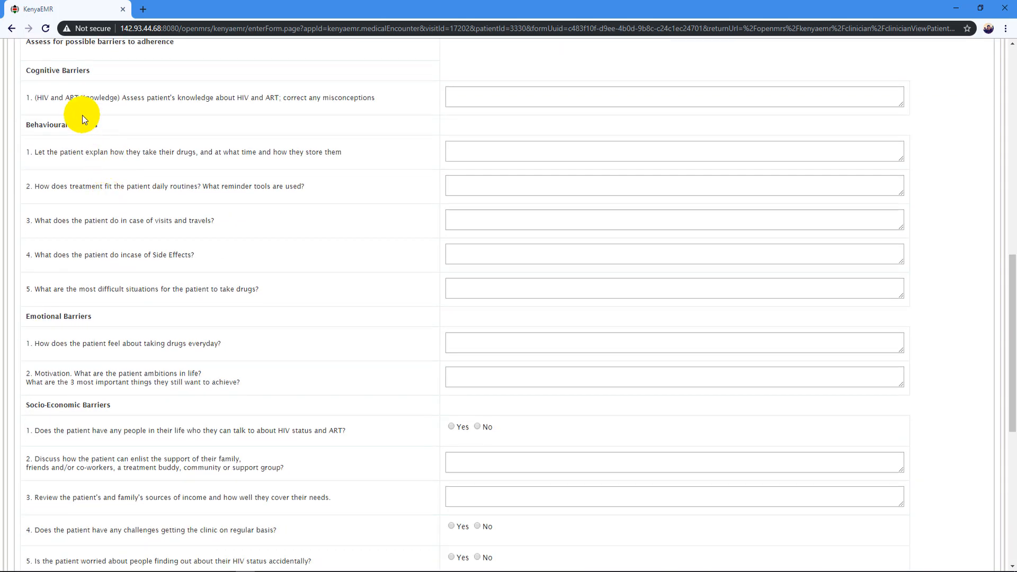
pyautogui.scroll(-1, 90, 239)
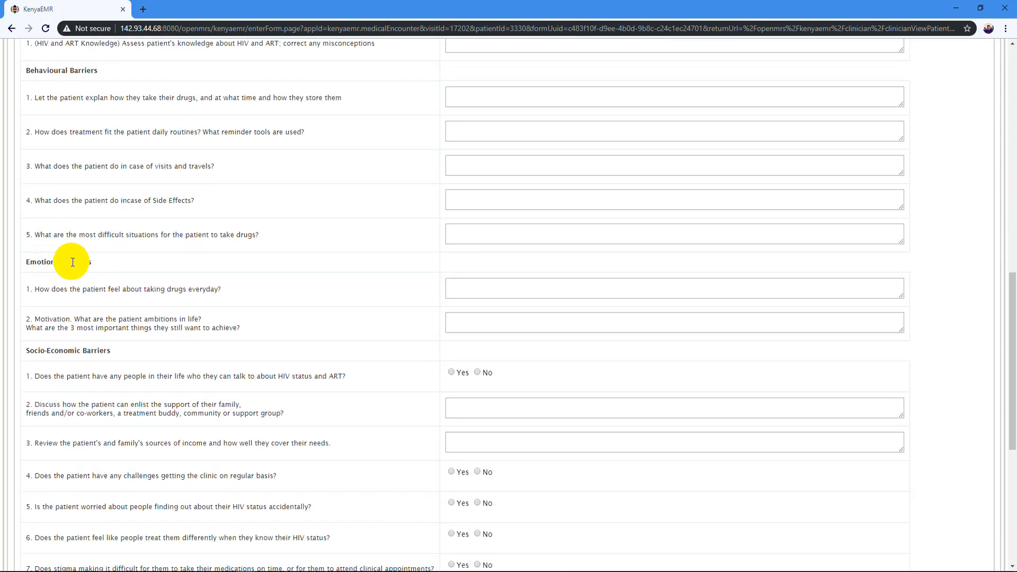
pyautogui.scroll(-2, 73, 262)
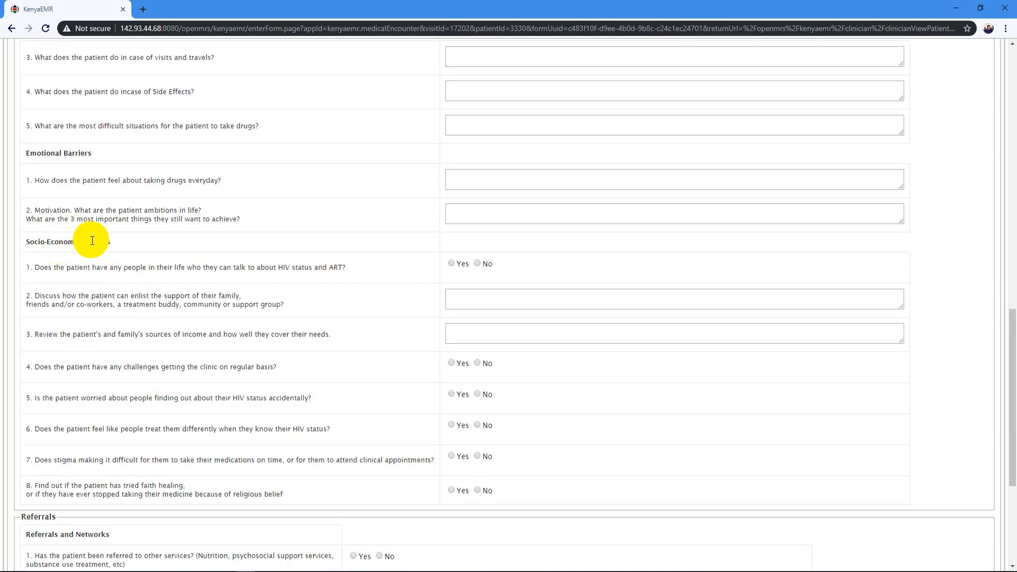
pyautogui.scroll(6, 108, 235)
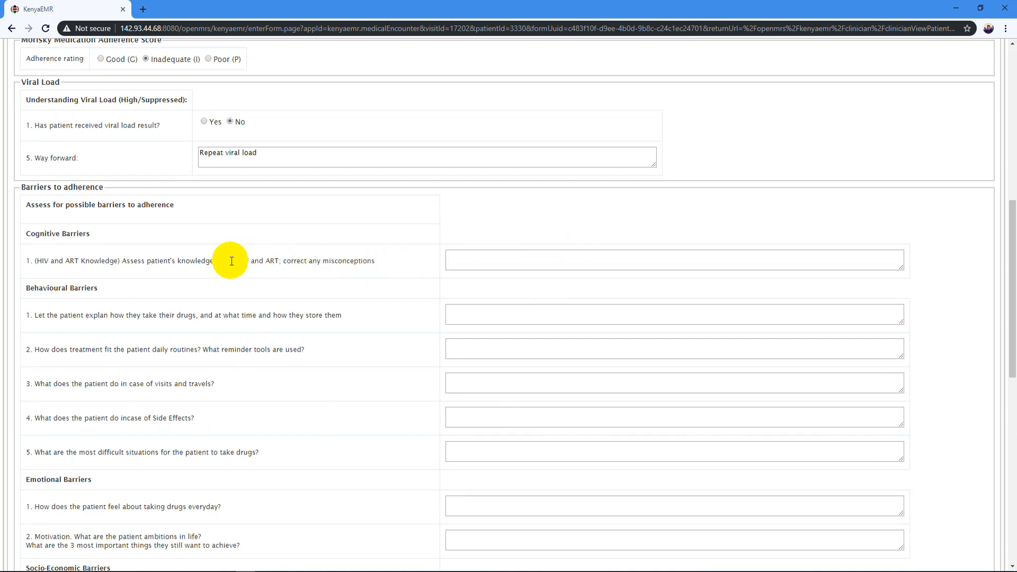
pyautogui.scroll(-4, 149, 247)
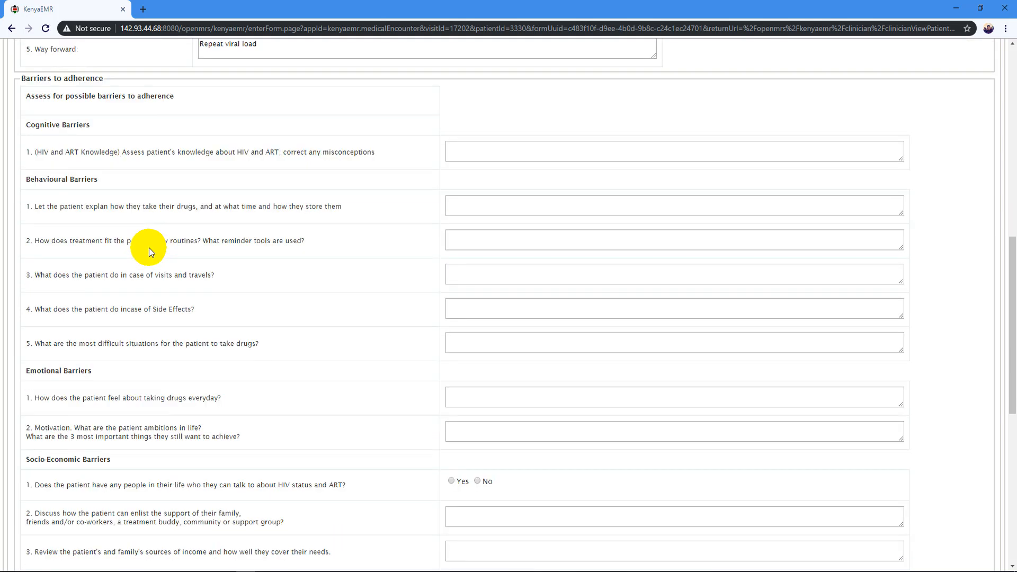
pyautogui.scroll(4, 157, 235)
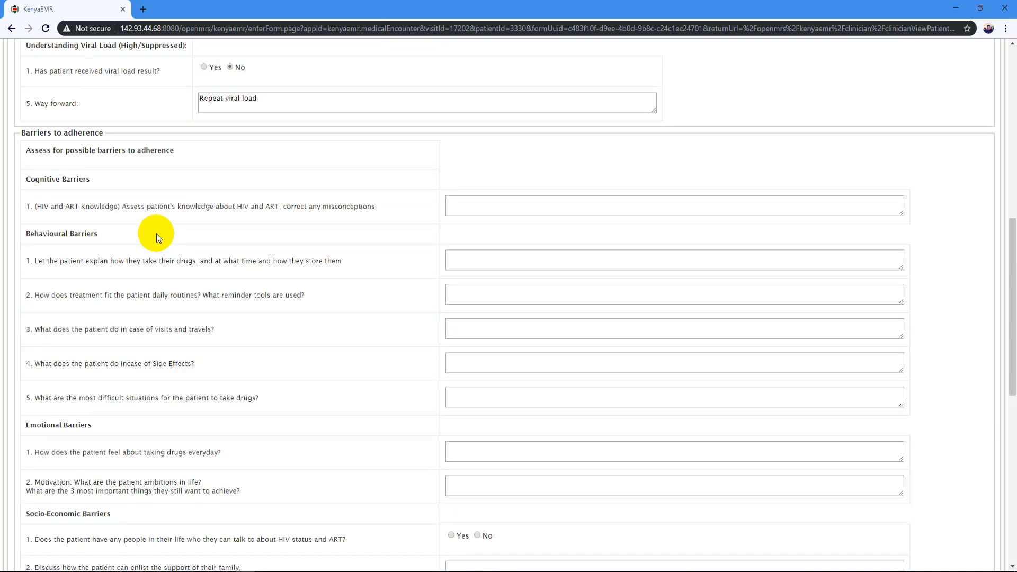
pyautogui.scroll(-5, 157, 233)
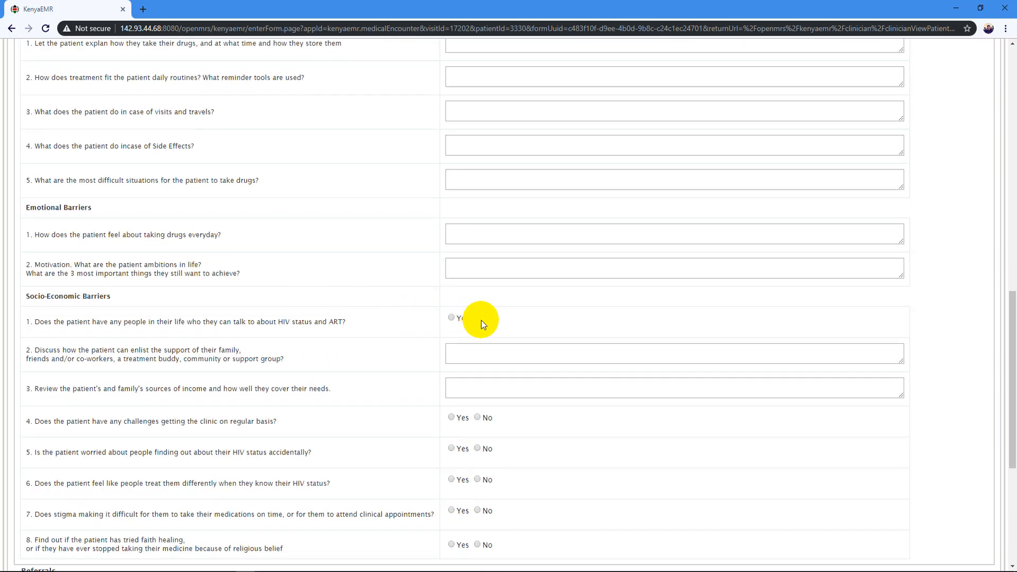
pyautogui.scroll(-4, 429, 350)
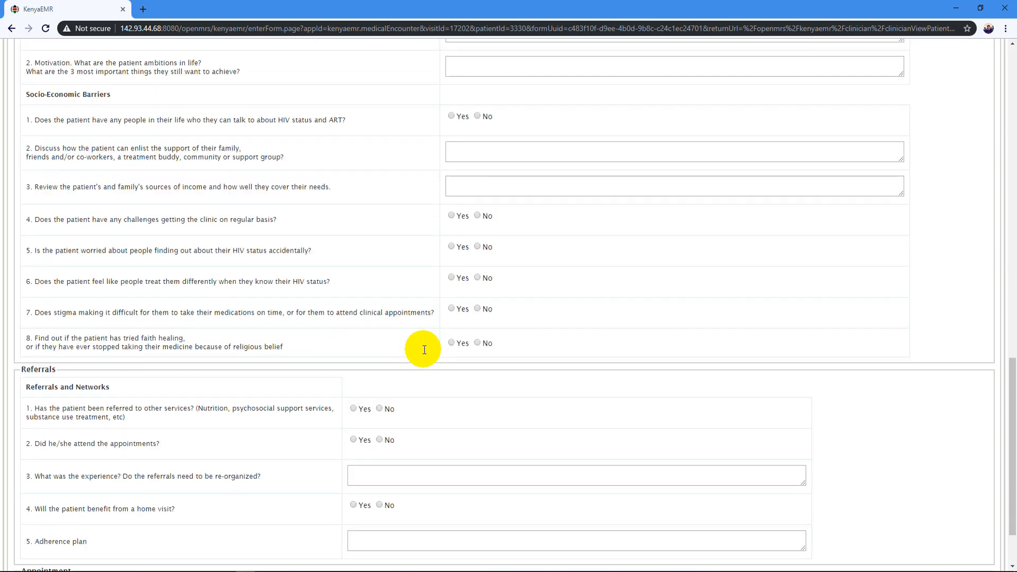
# Enter "Good adherence" for HIV and ART knowledge and "Orally, daily administration at 8pm drugs stored in a lockable cabinet" for drug intake
pyautogui.write('Good a')
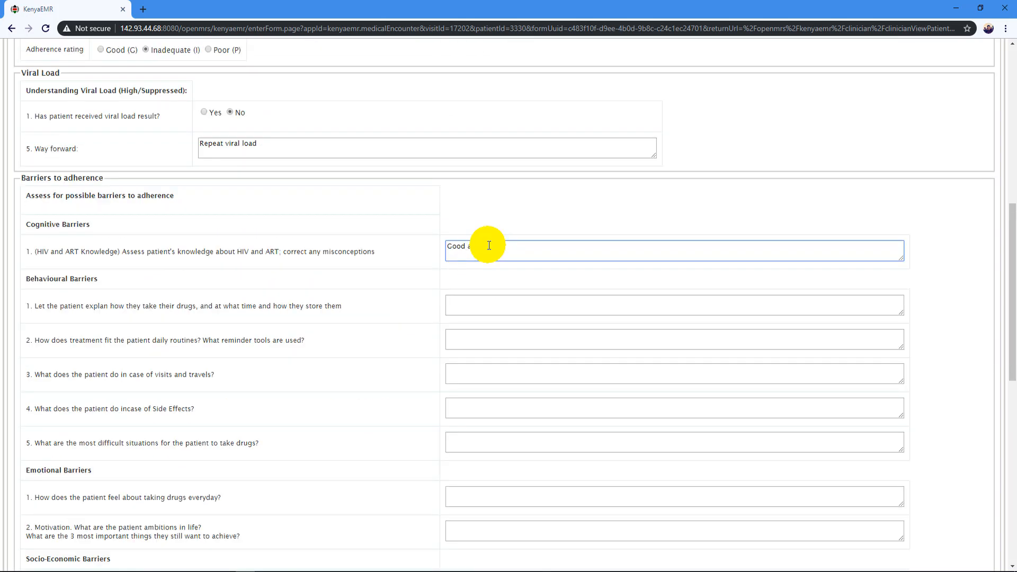
pyautogui.write('dherence')
pyautogui.press('Tab')
pyautogui.write('Orally, daily ad')
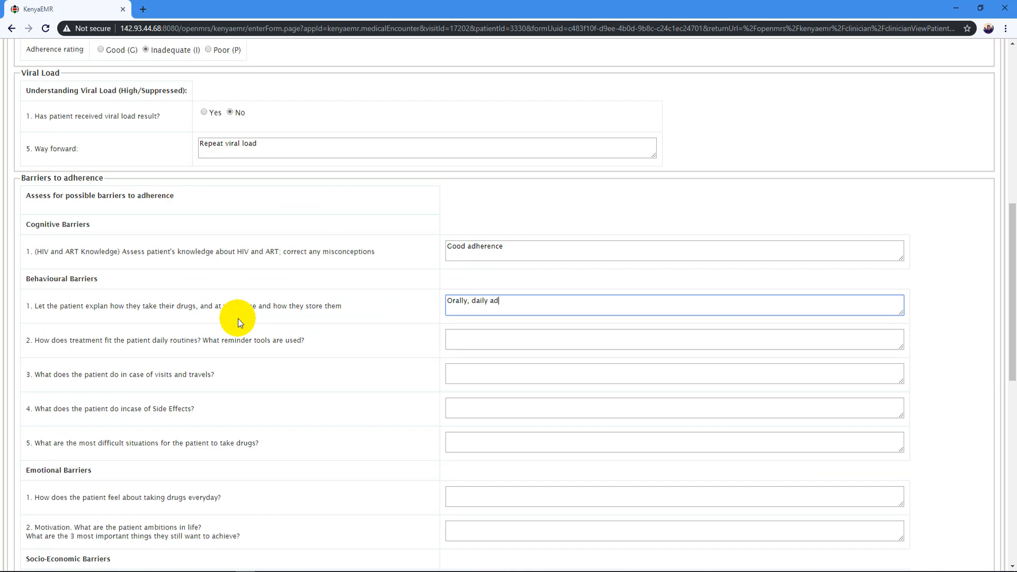
pyautogui.write('ministration at 8pm drugs stored in a lockable cabinet')
# Enter "Mobile Alarm reminder set" for reminders and "Carry buffer tablets on top of the normal number of tablets for the days of travel" for travels
pyautogui.click(461, 341)
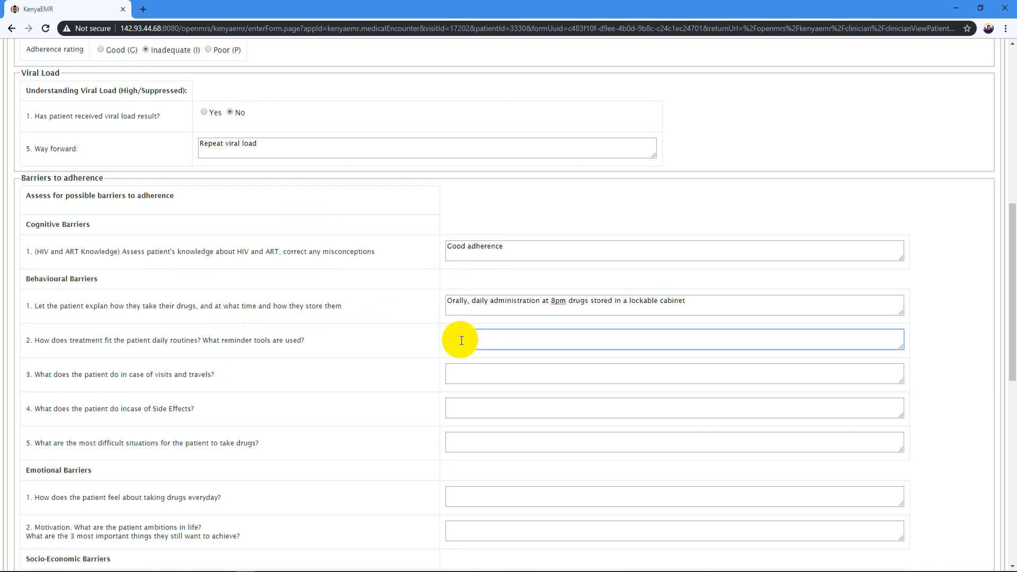
pyautogui.write('Alarm reminder set')
pyautogui.click(470, 373)
pyautogui.write('Carry extra tablets on top of the normal number of ta')
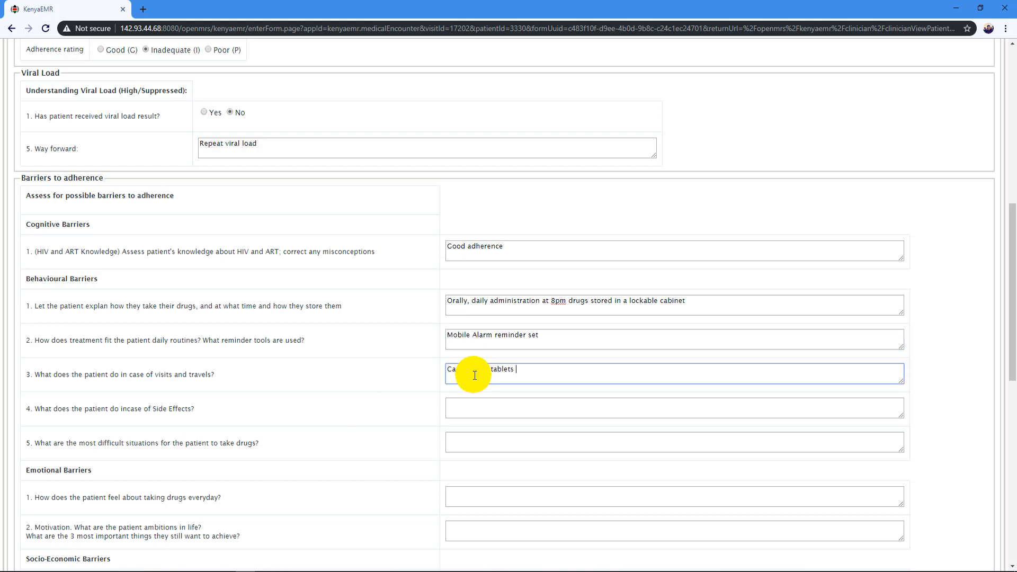
pyautogui.write('blets for the days of travel')
# Answer the side effects question with "Visit the health facility" and the most difficult situations question with "When sick"
pyautogui.click(530, 409)
pyautogui.write('Visit the health facility')
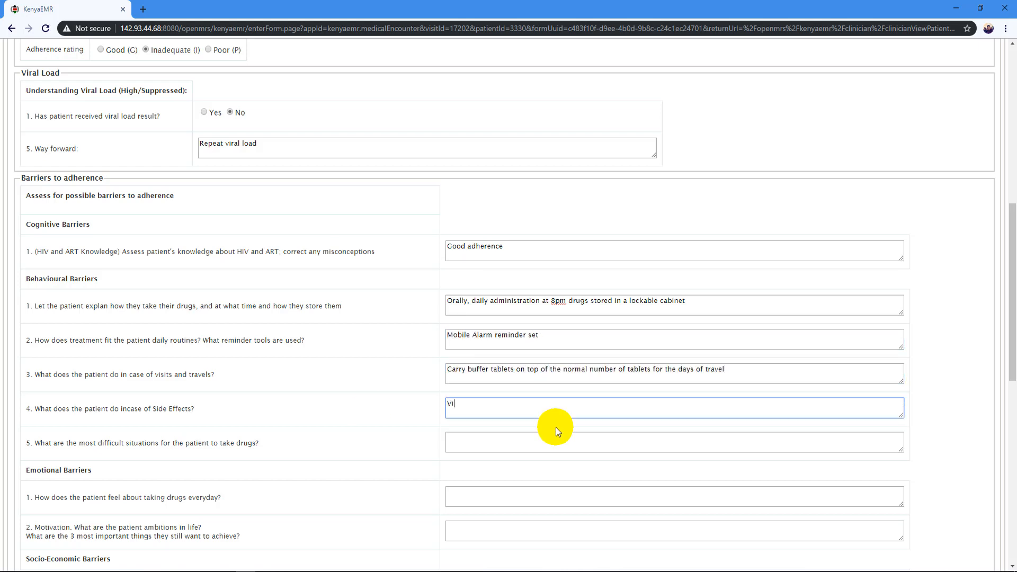
pyautogui.click(484, 445)
pyautogui.write('When sick')
# Fill in the emotional barriers: "Tiring" for taking drugs everyday and "I need to be healthy to take care of my family" for motivation
pyautogui.scroll(-4, 469, 296)
pyautogui.click(466, 276)
pyautogui.write('Tiring')
pyautogui.click(461, 312)
pyautogui.write('I need to be healthy to take care of my family')
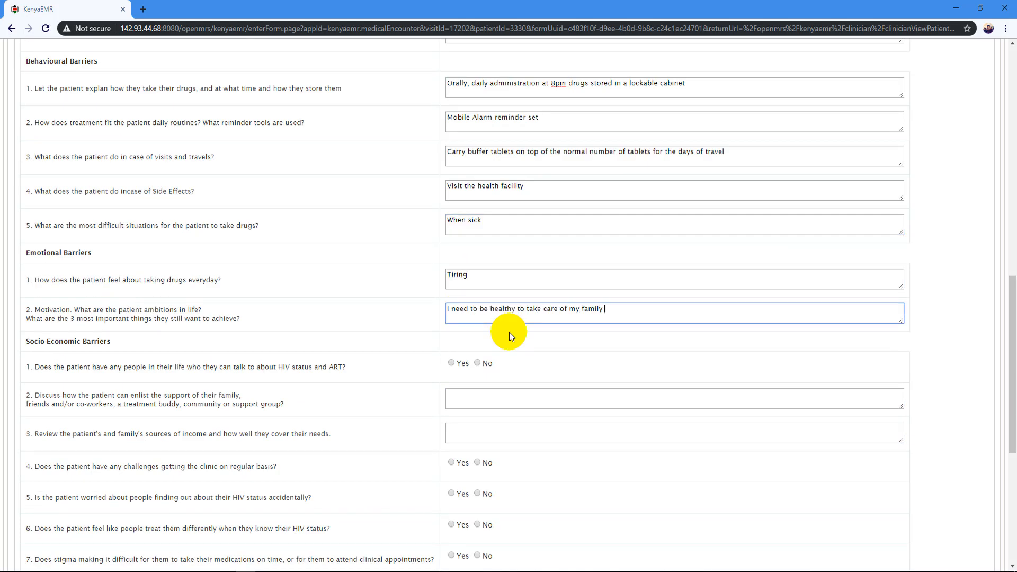
# Answer Yes to having people to talk to and enter "Disclosure to close relatives and attending support groups" for enlisting support
pyautogui.scroll(-2, 510, 332)
pyautogui.click(452, 254)
pyautogui.click(475, 289)
pyautogui.write('Disclosure to close relatives ')
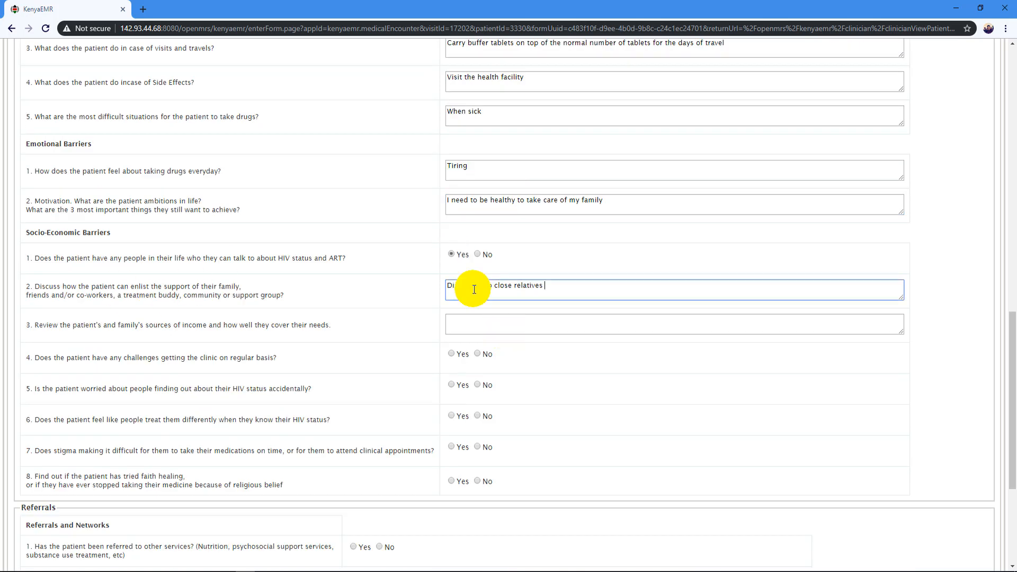
pyautogui.write('and attending support groups')
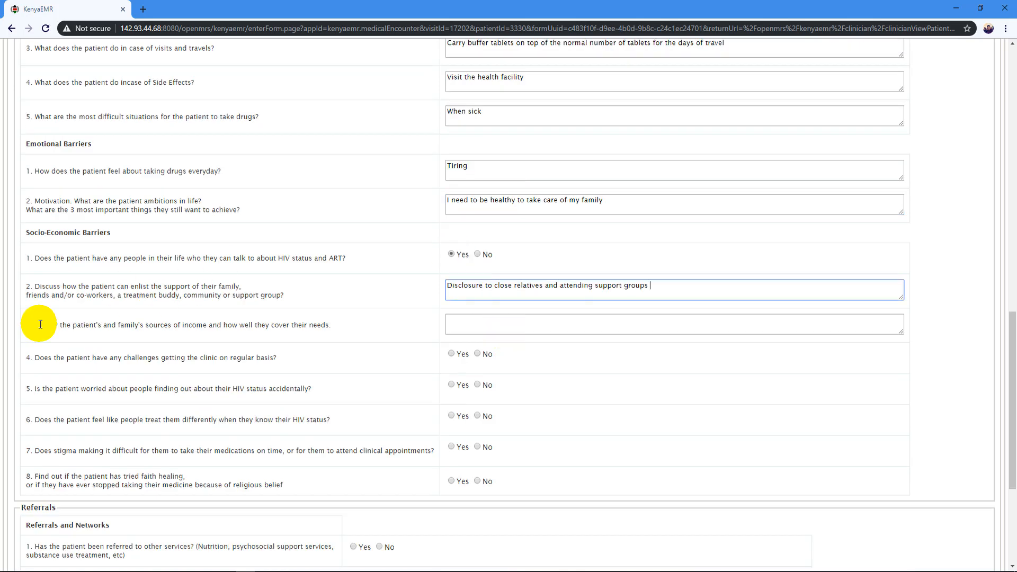
# Enter "Gainfully employed able to afford basic needs for myself and my family" as the review of the family's sources of income
pyautogui.click(465, 324)
pyautogui.write('They are employed able to ')
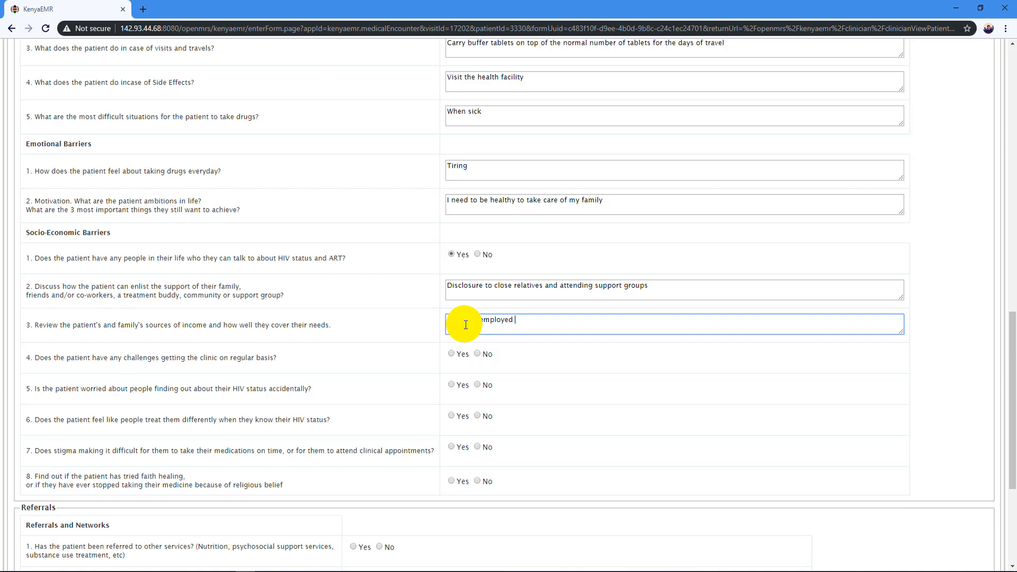
pyautogui.write('f')
pyautogui.press('BackSpace')
pyautogui.write('afford basic needs for myself and fa')
pyautogui.press('BackSpace')
pyautogui.press('BackSpace')
pyautogui.write('my family')
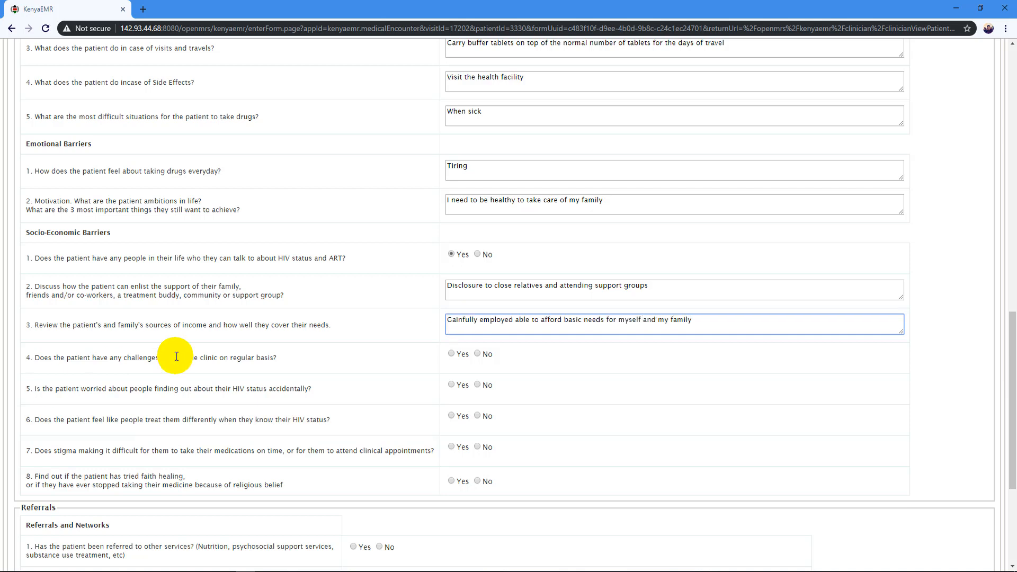
# Answer socio-economic barrier questions 4 and 5 with No, 6 and 7 with Yes, and 8 with No
pyautogui.click(478, 353)
pyautogui.click(451, 416)
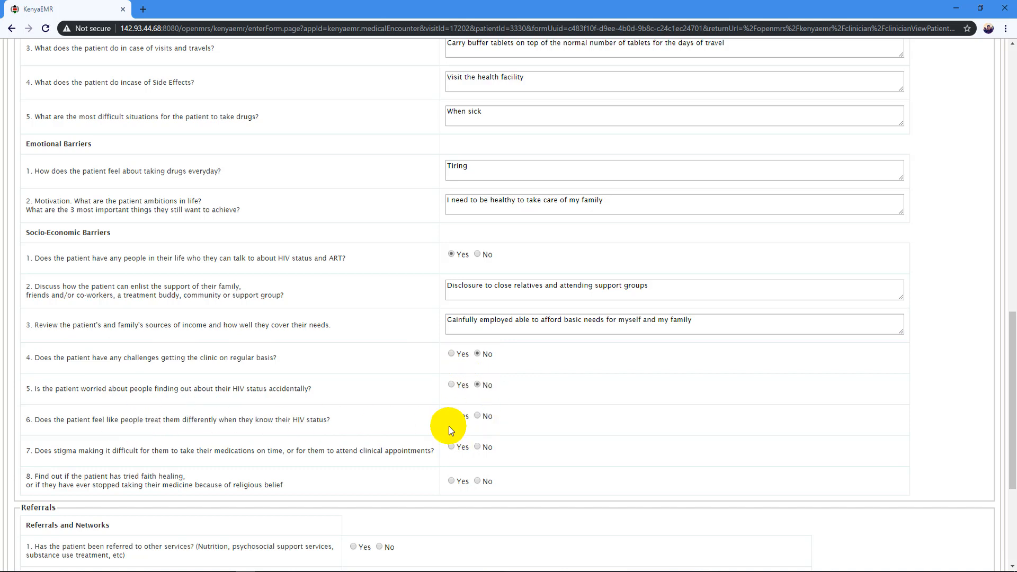
pyautogui.click(450, 447)
# Answer Yes to referral, appointment attendance and home visit benefit, and enter "Good experience however they were delays" as the referral experience
pyautogui.scroll(-4, 158, 281)
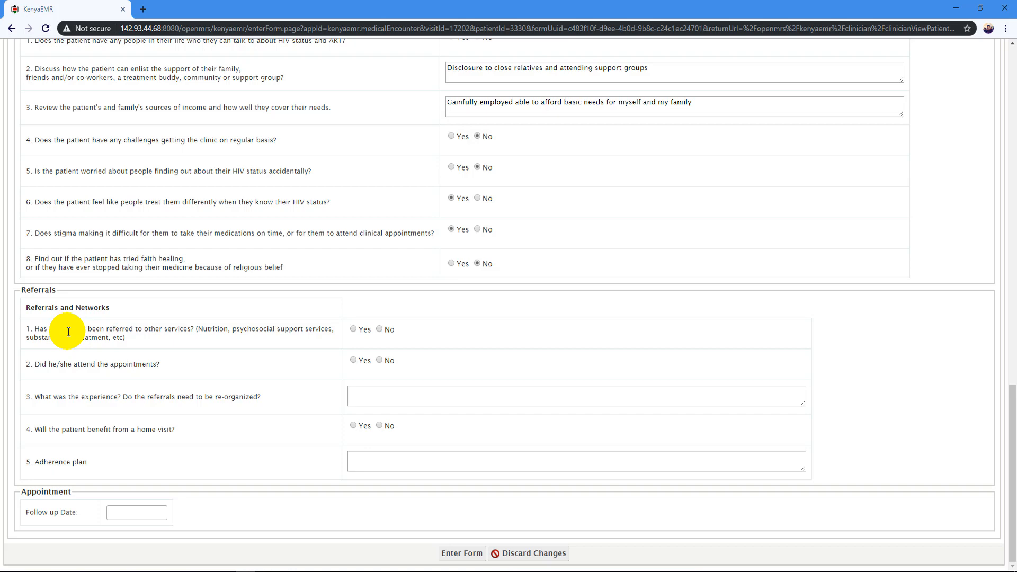
pyautogui.click(353, 331)
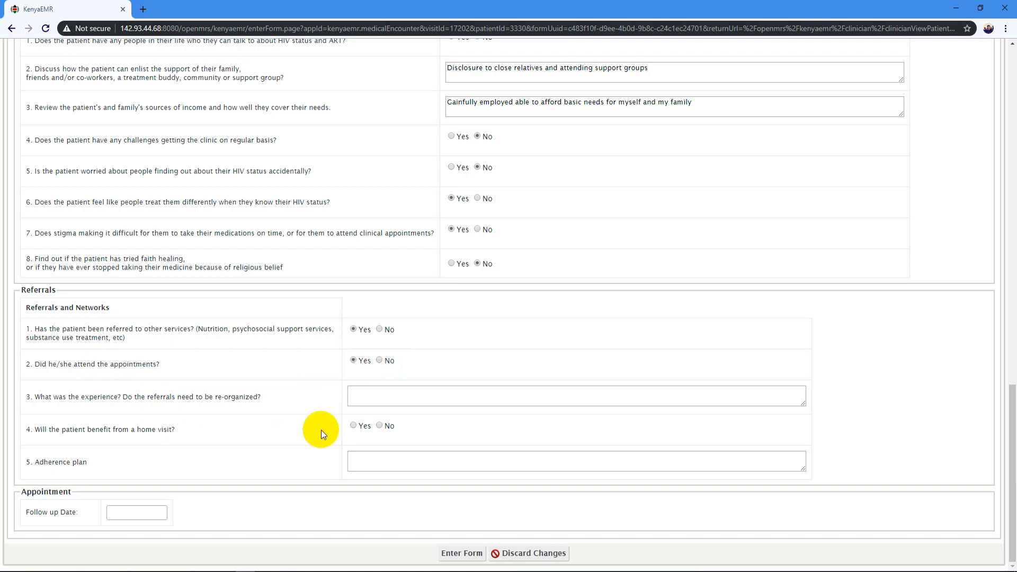
pyautogui.click(374, 395)
pyautogui.write('Good experience however they were delays')
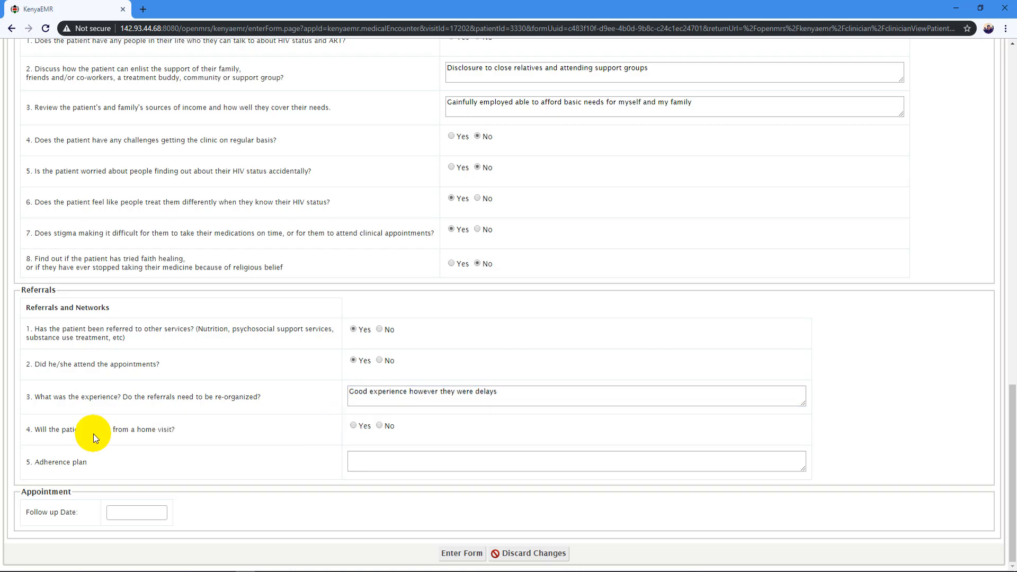
pyautogui.click(353, 426)
pyautogui.click(369, 463)
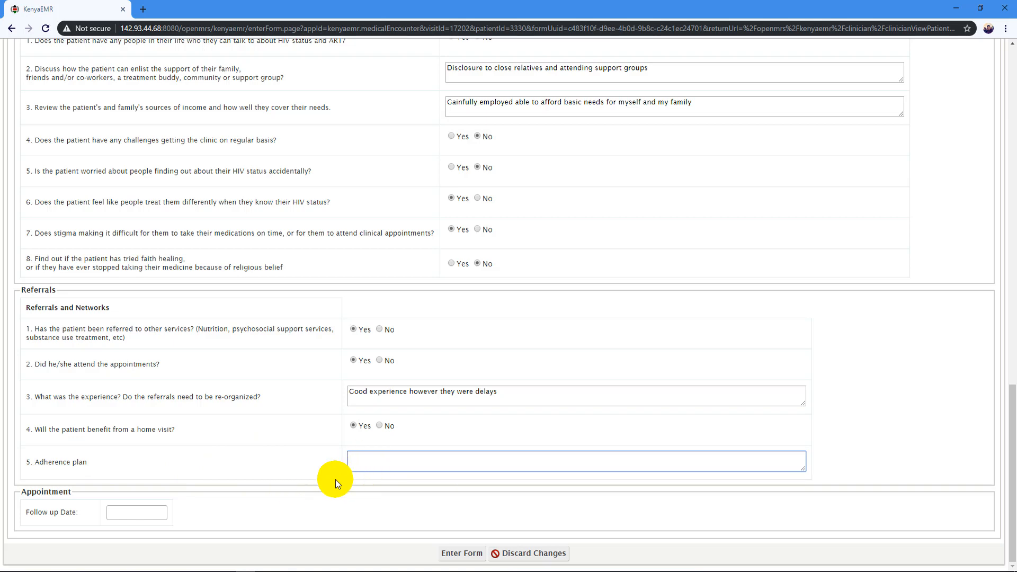
# Set the follow up date to 28-Sep-2019 and submit the form
pyautogui.click(141, 512)
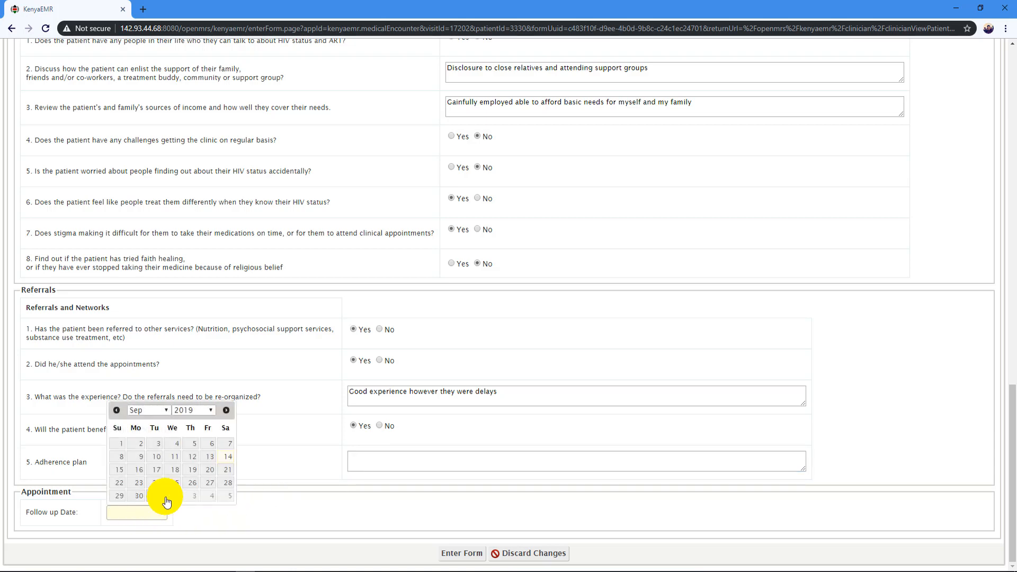
pyautogui.click(225, 482)
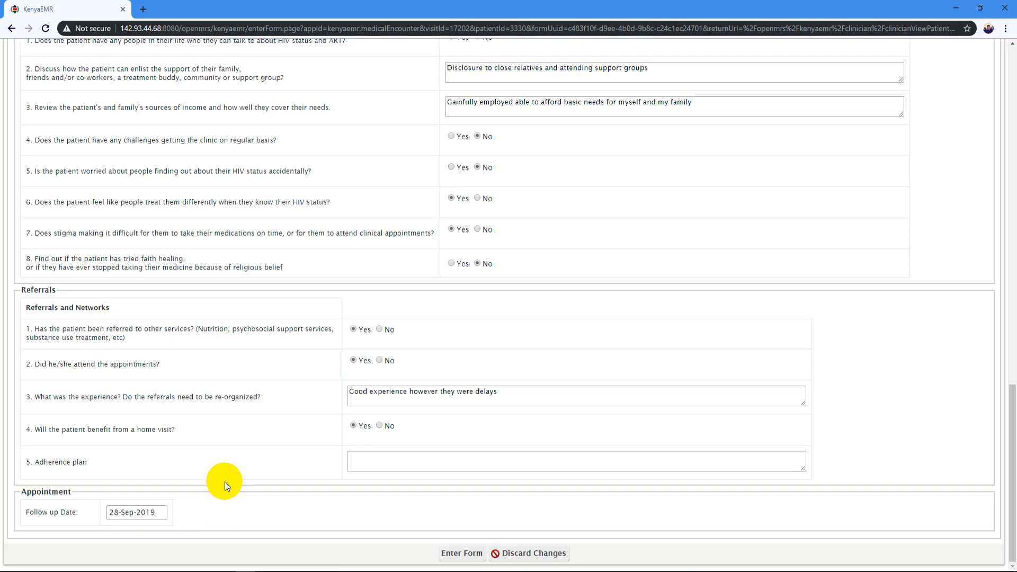
pyautogui.click(455, 557)
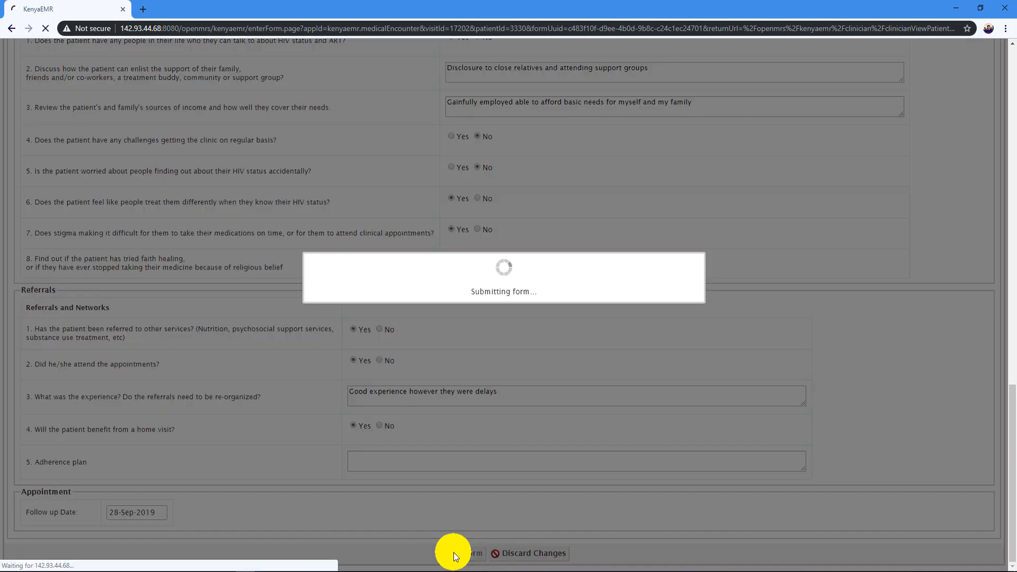